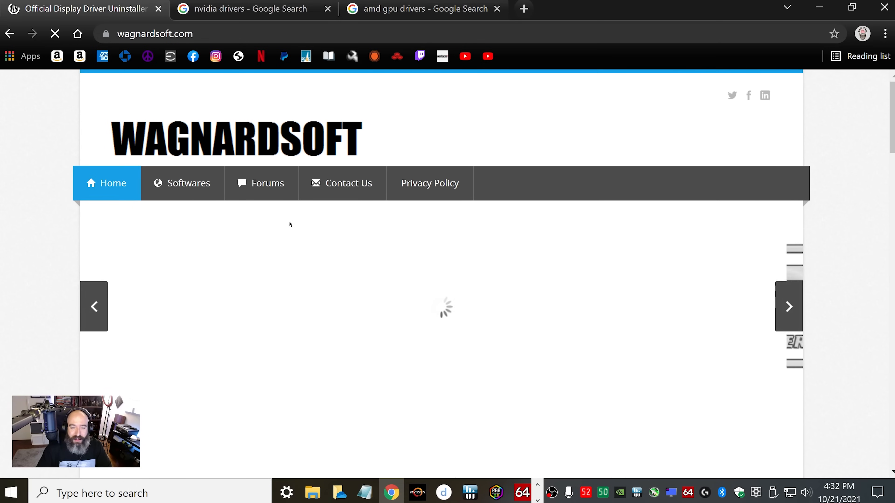
# Open the Display Driver Uninstaller (DDU) V18.0.4.5 release and go to the official download link in its download and support thread
pyautogui.scroll(-8, 286, 221)
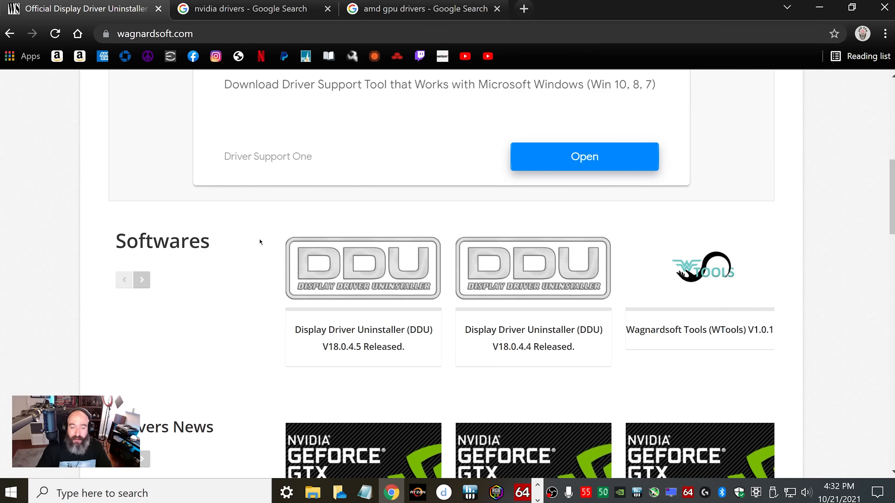
pyautogui.click(368, 268)
pyautogui.scroll(-10, 349, 262)
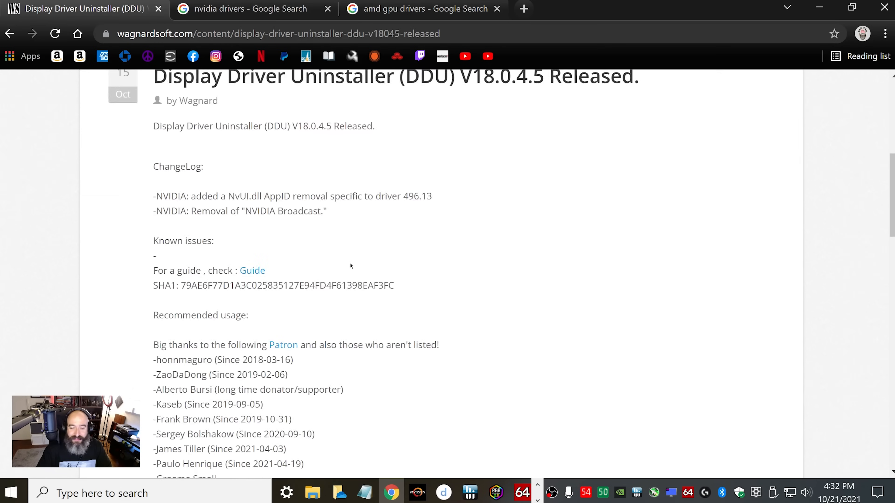
pyautogui.scroll(-8, 343, 262)
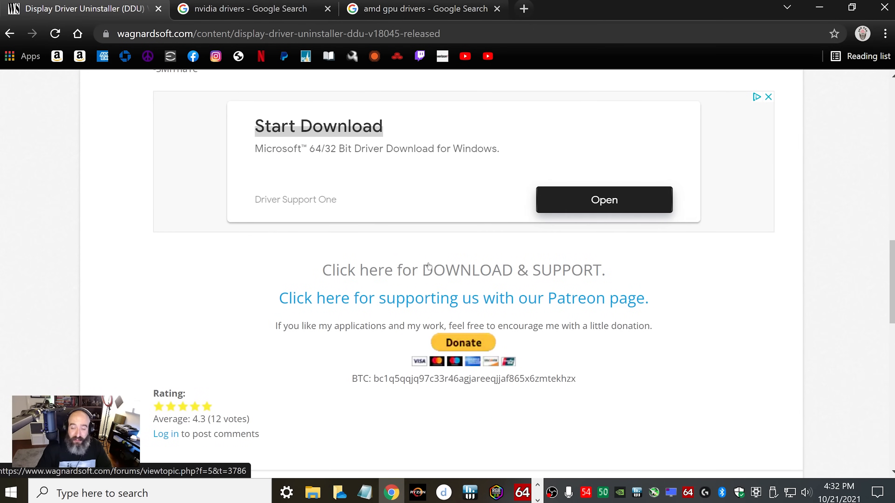
pyautogui.click(421, 273)
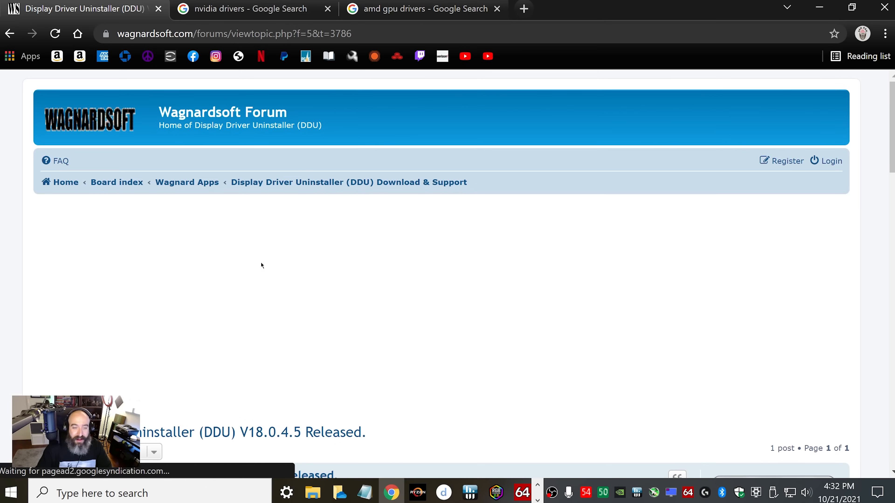
pyautogui.scroll(-2, 155, 204)
pyautogui.scroll(-15, 156, 205)
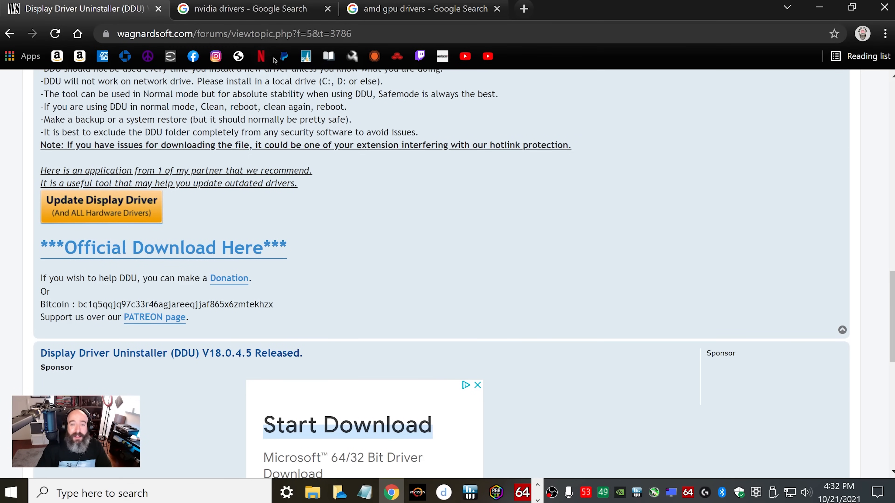
# Open NVIDIA's Download Drivers page from the "nvidia drivers" search results
pyautogui.click(232, 5)
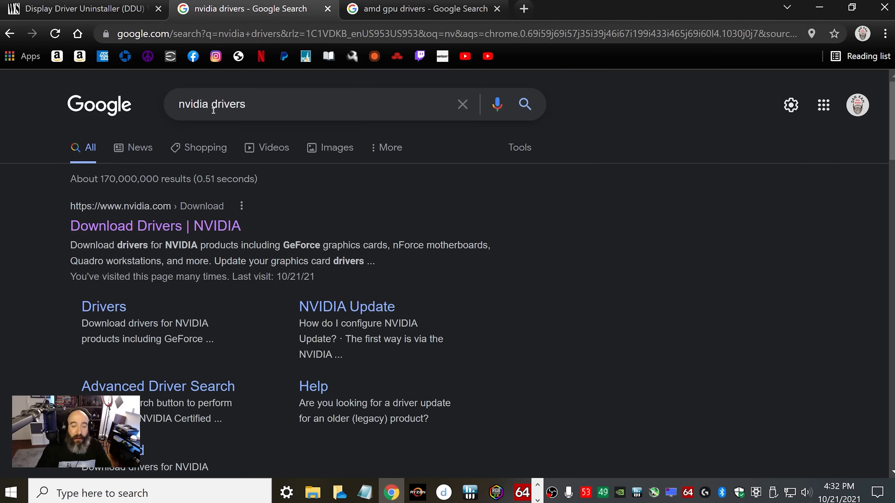
pyautogui.click(411, 5)
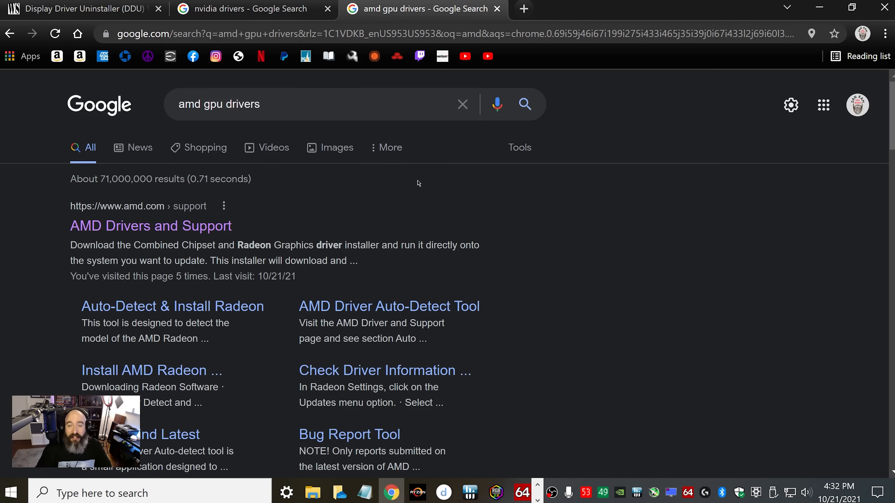
pyautogui.click(234, 5)
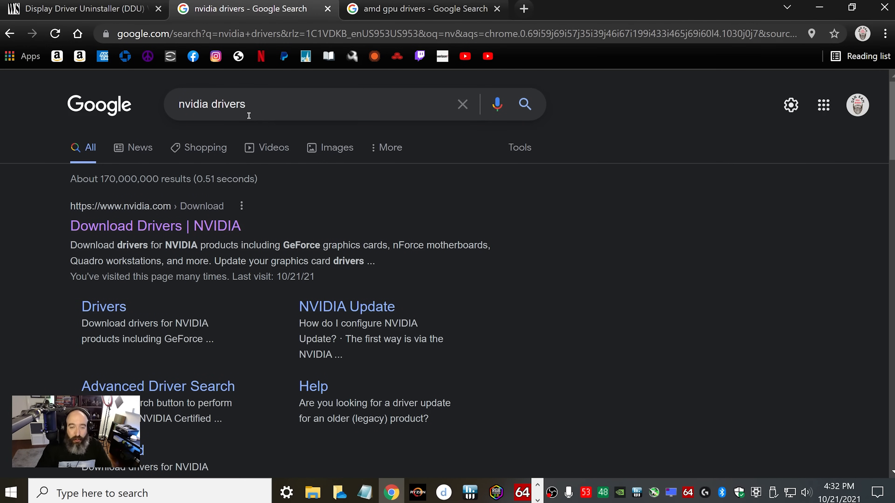
pyautogui.click(152, 229)
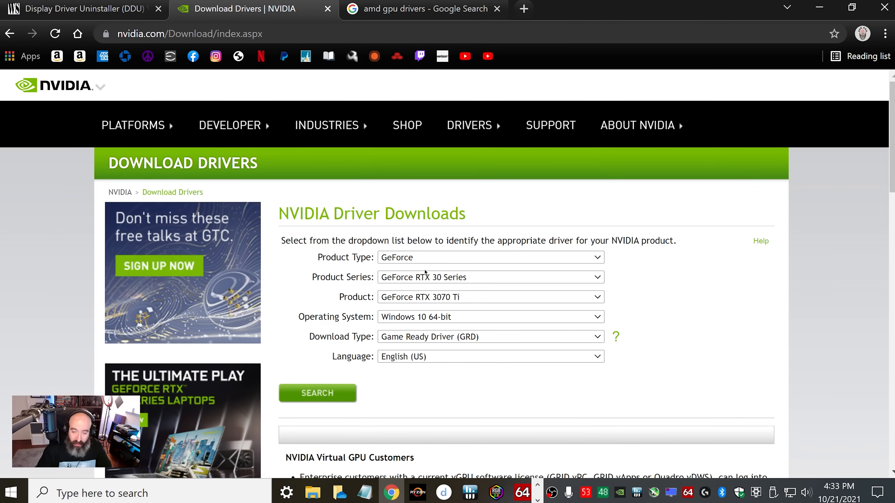
# Set the driver search to product type GeForce and product series GeForce RTX 30 Series
pyautogui.click(425, 257)
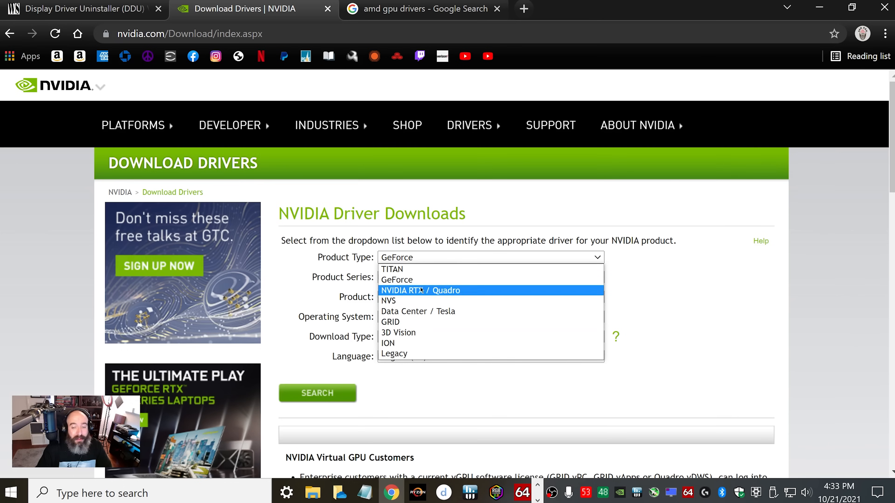
pyautogui.click(414, 279)
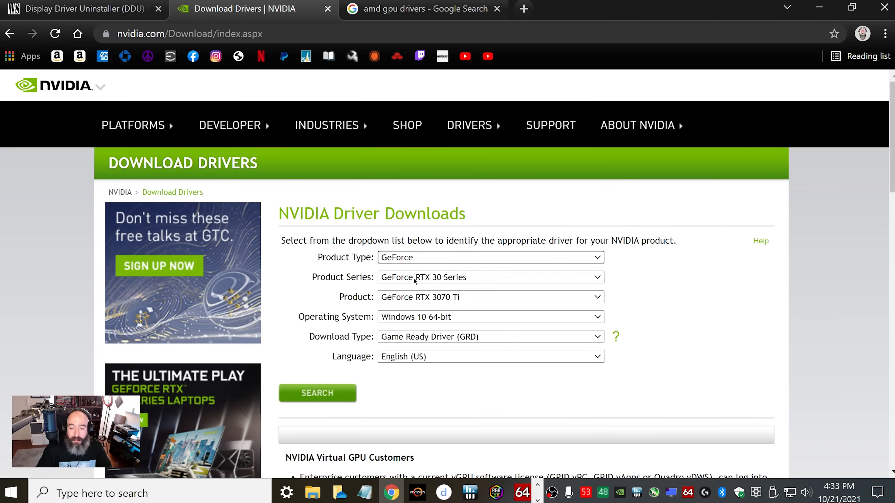
pyautogui.click(437, 277)
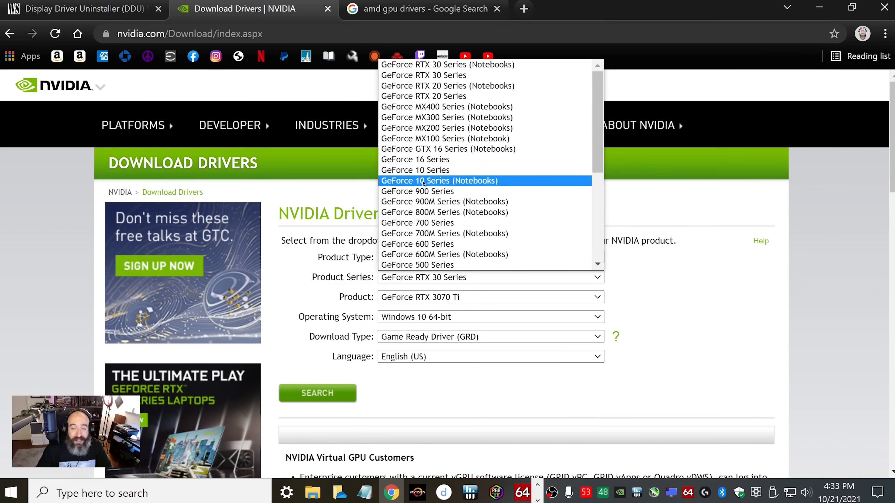
pyautogui.click(451, 76)
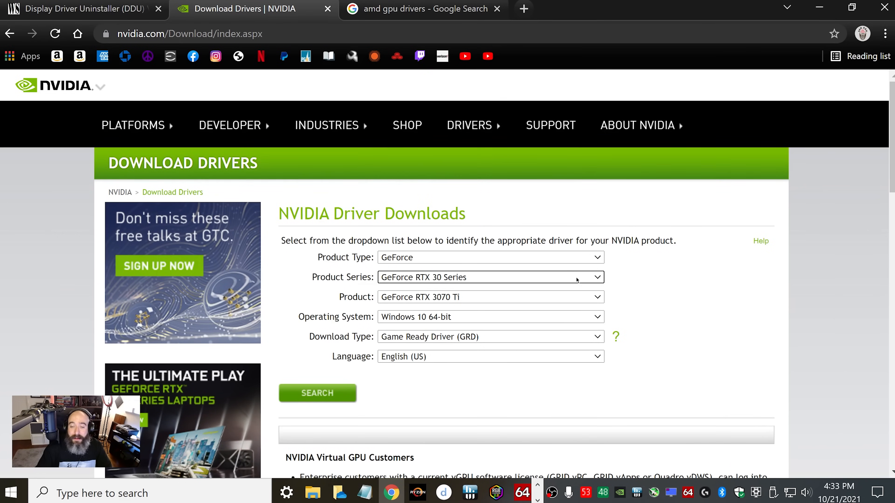
# Search for the Windows 10 64-bit Game Ready Driver (GRD) and proceed to its download confirmation page
pyautogui.click(426, 319)
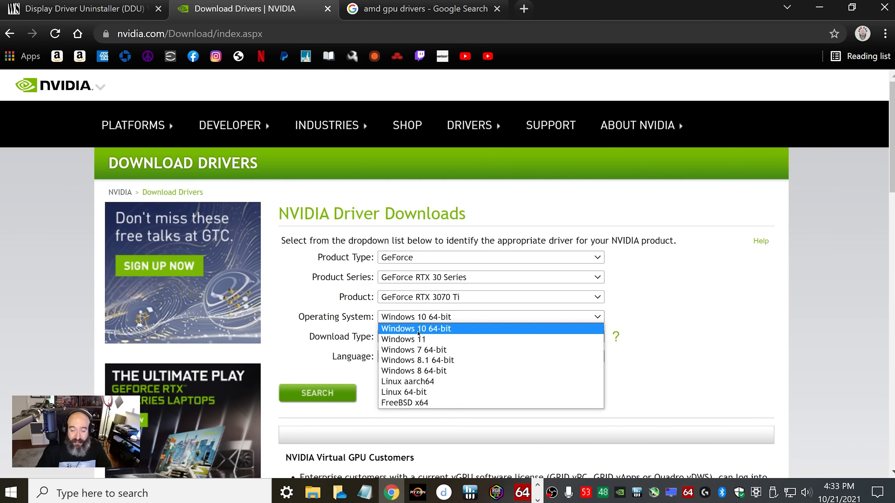
pyautogui.click(437, 329)
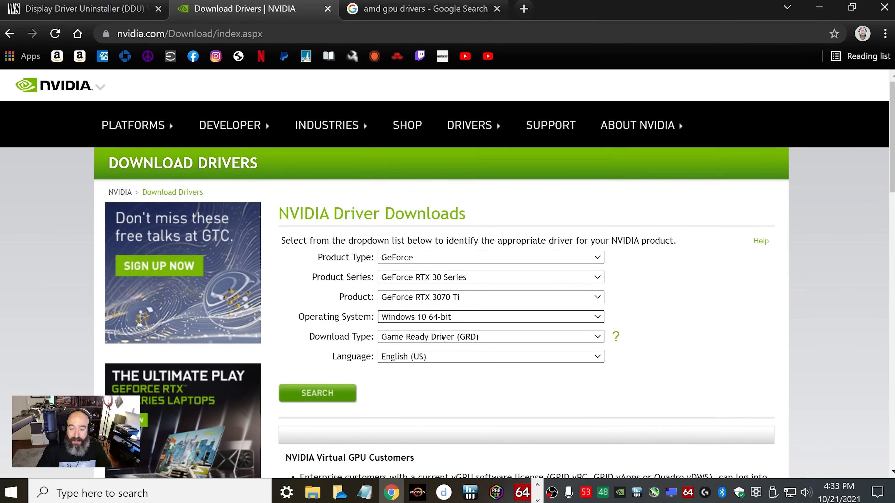
pyautogui.click(443, 337)
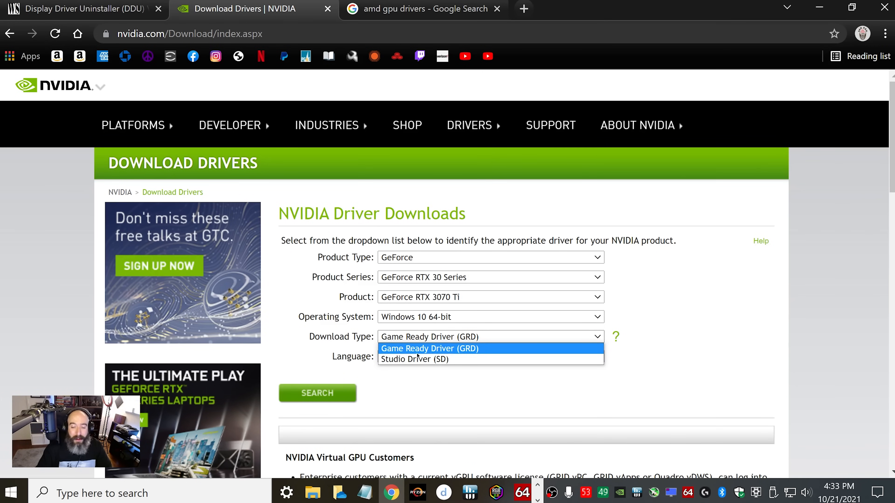
pyautogui.click(433, 349)
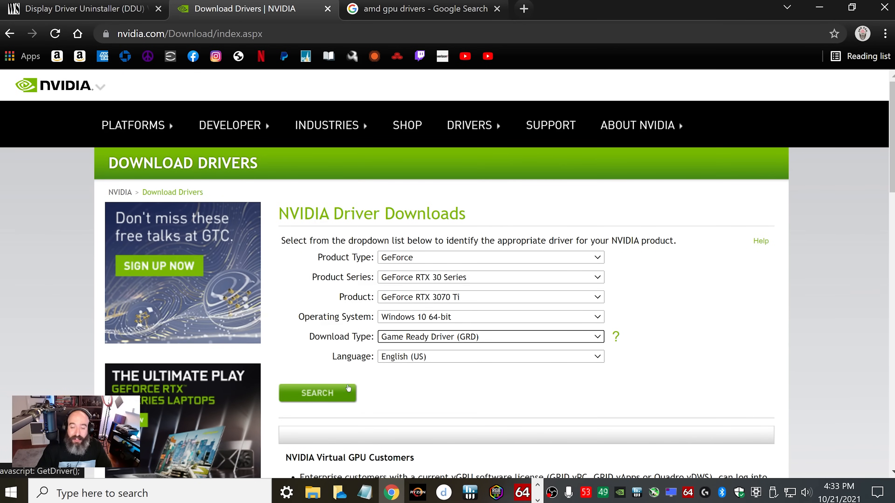
pyautogui.click(326, 393)
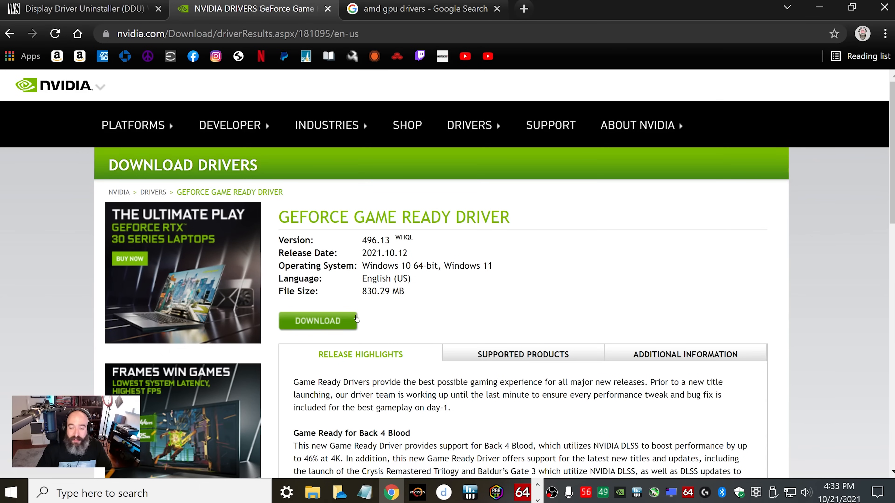
pyautogui.click(323, 319)
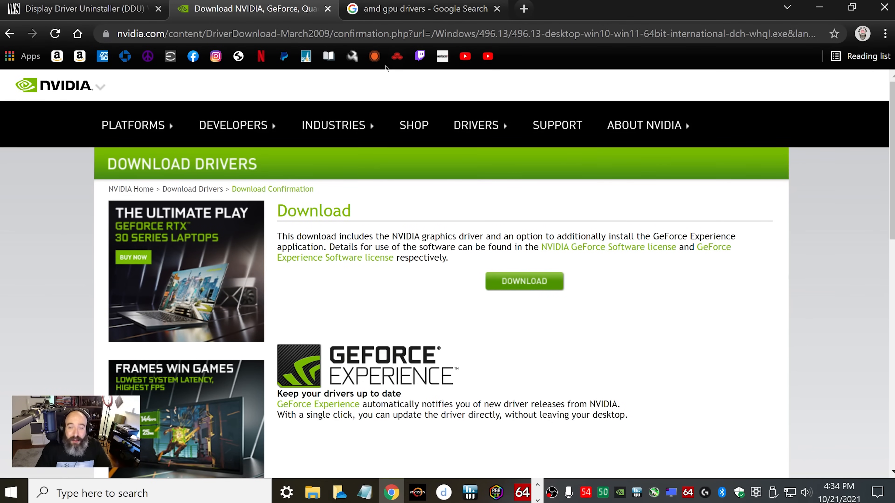
# Open AMD Drivers and Support from the "amd gpu drivers" search results and go to the product selection lists
pyautogui.click(413, 6)
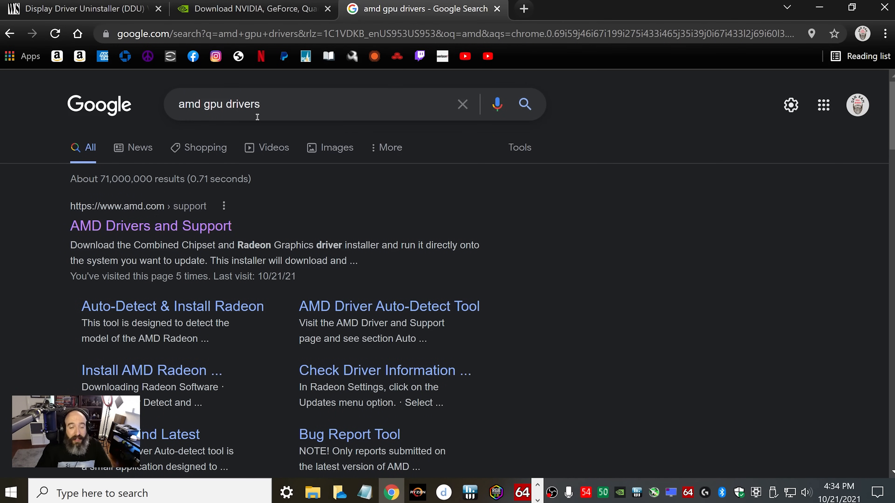
pyautogui.click(160, 227)
pyautogui.scroll(-8, 217, 227)
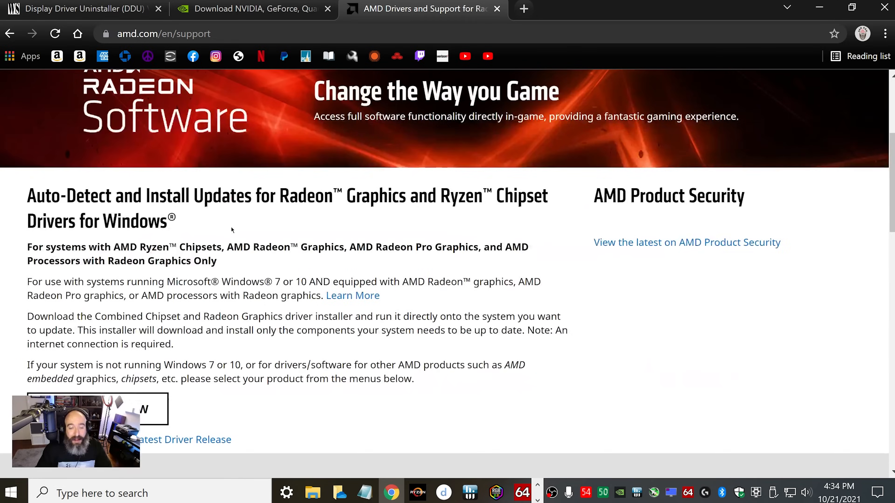
pyautogui.scroll(-2, 111, 303)
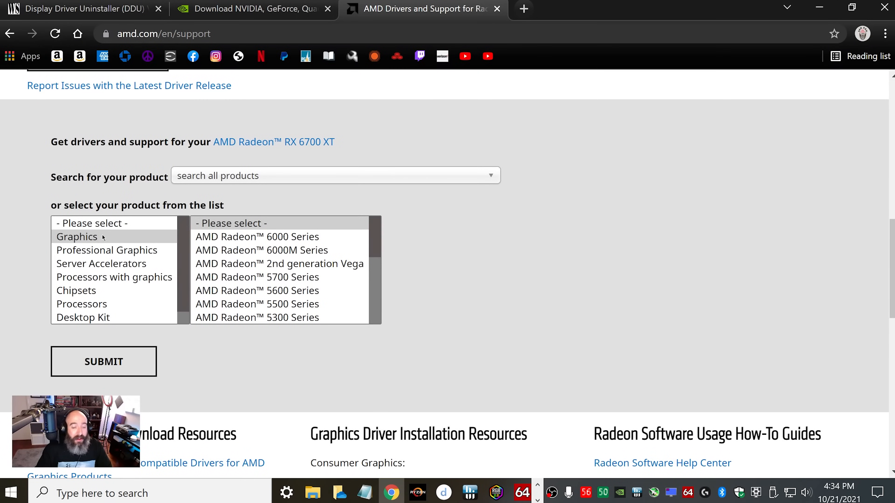
# Select Graphics, AMD Radeon 6000 Series, 6700 Series and RX 6700 XT, and submit to open that card's driver page
pyautogui.click(76, 237)
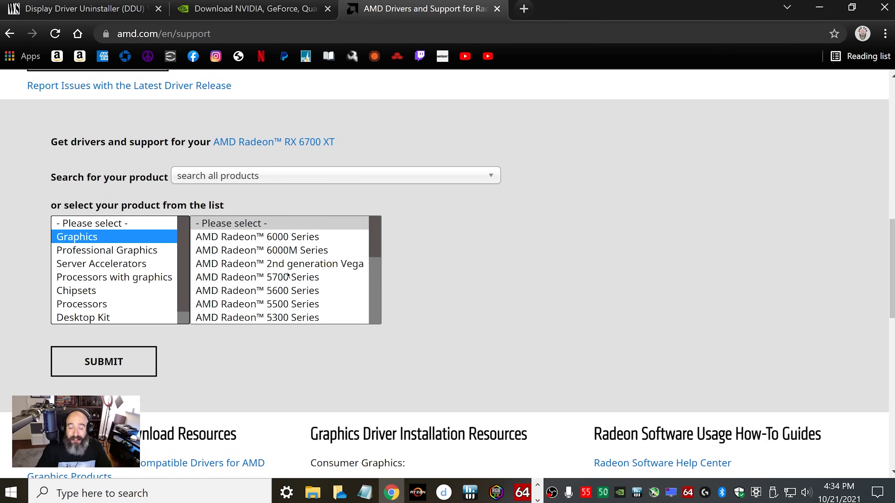
pyautogui.click(273, 237)
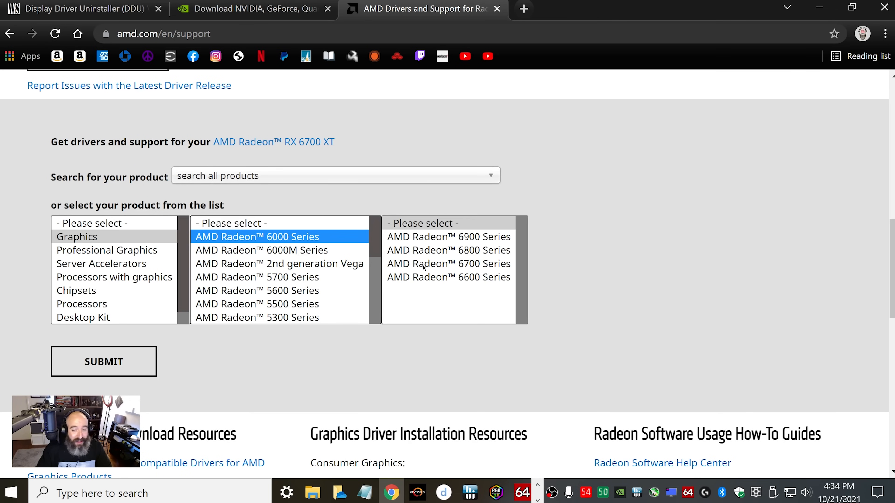
pyautogui.click(452, 264)
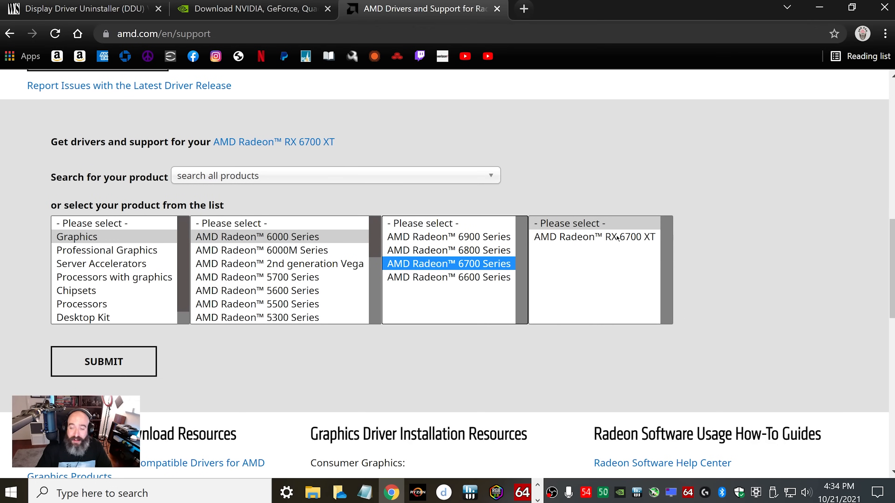
pyautogui.click(603, 237)
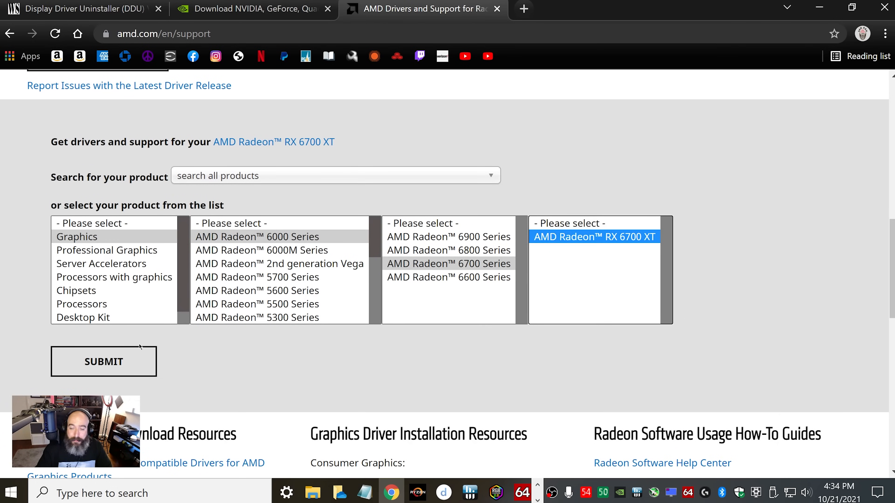
pyautogui.click(99, 363)
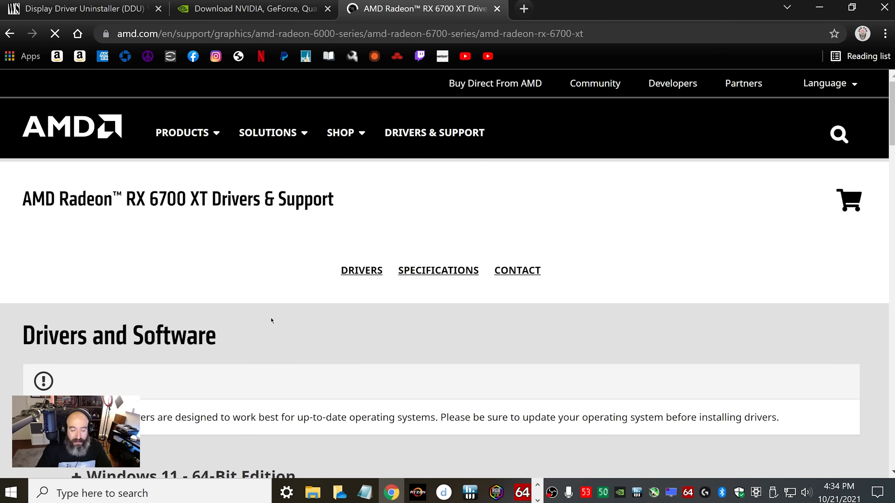
# Expand the Windows 10 - 64-Bit Edition drivers and examine the Radeon Software download options
pyautogui.scroll(-4, 234, 280)
pyautogui.scroll(-3, 236, 217)
pyautogui.scroll(1, 192, 284)
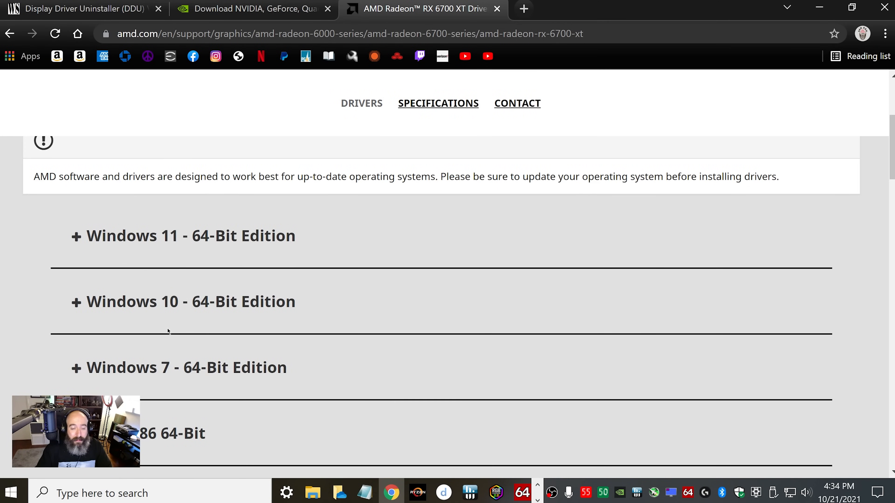
pyautogui.click(158, 299)
pyautogui.scroll(-4, 305, 338)
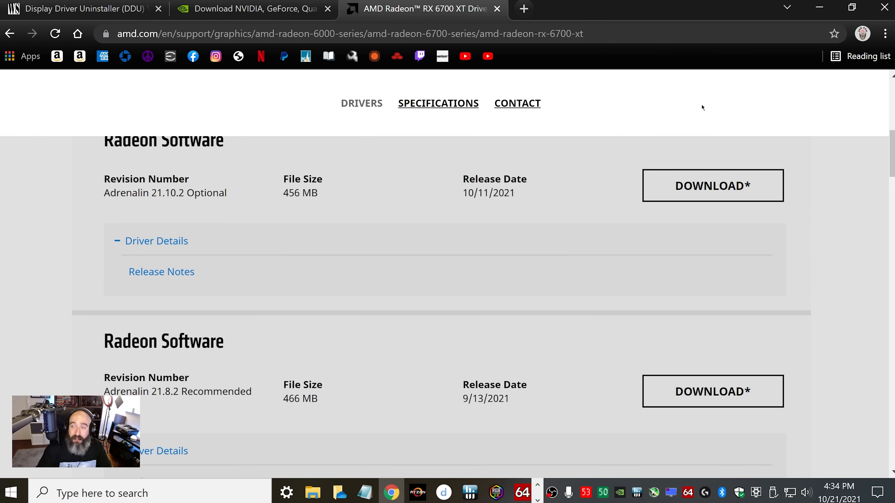
# Switch to File Explorer, check the Downloads folder for the DDU and NVIDIA driver installers, and close the window
pyautogui.click(829, 13)
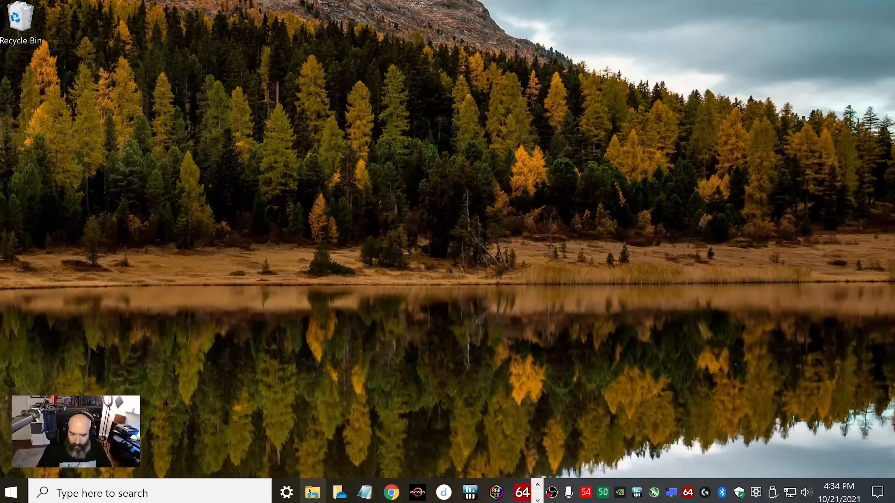
pyautogui.click(312, 492)
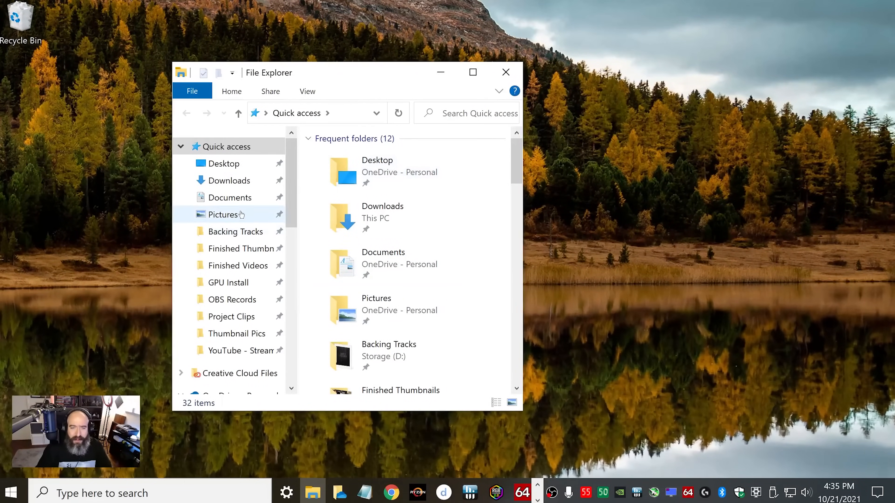
pyautogui.click(228, 180)
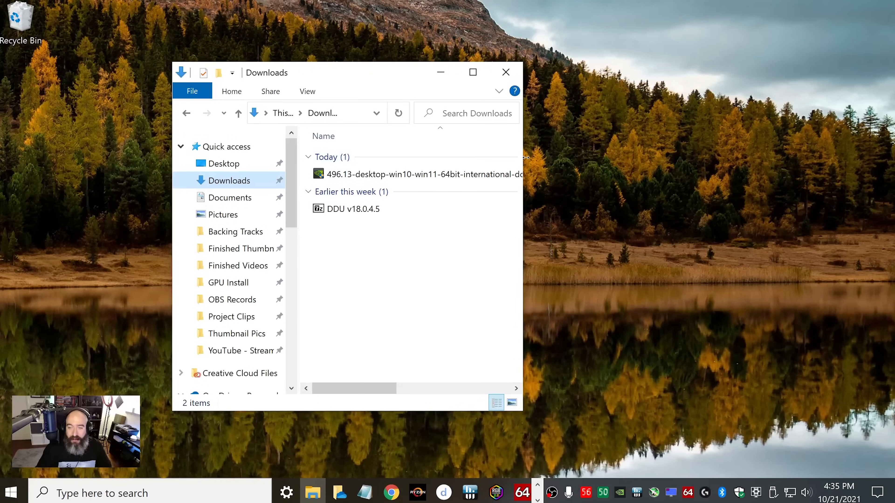
pyautogui.moveTo(522, 160); pyautogui.dragTo(703, 159)
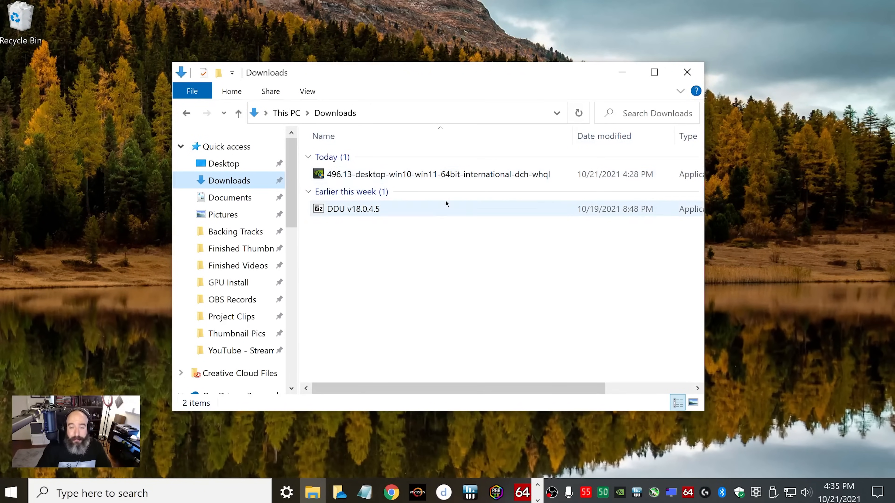
pyautogui.click(688, 73)
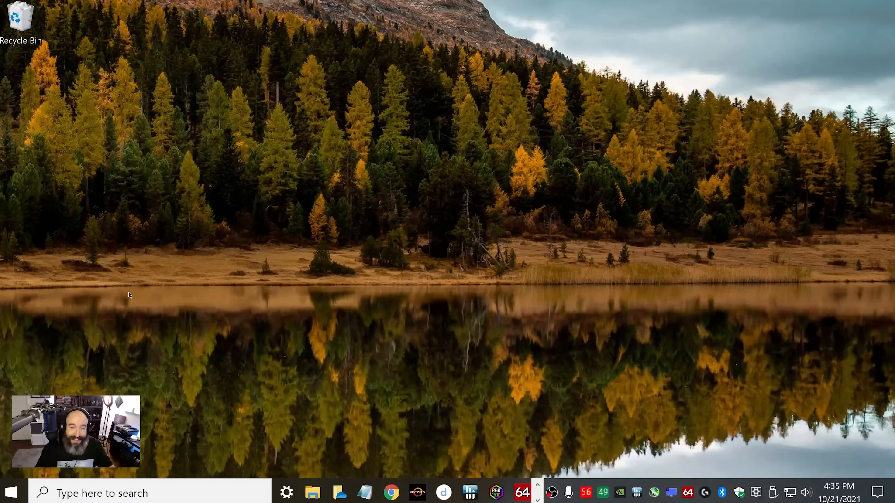
# Restart into the Windows recovery environment, reach Startup Settings through the advanced troubleshooting options, and restart into Safe Mode
pyautogui.rightClick(14, 488)
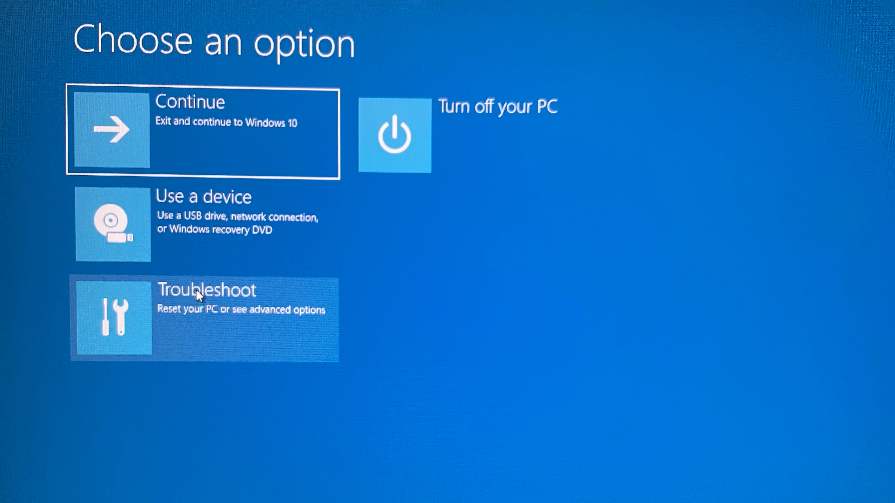
pyautogui.click(198, 295)
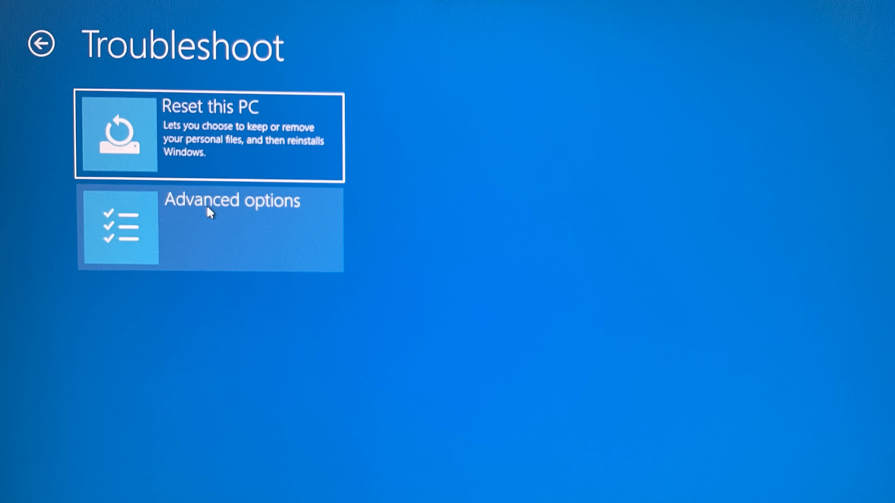
pyautogui.click(207, 208)
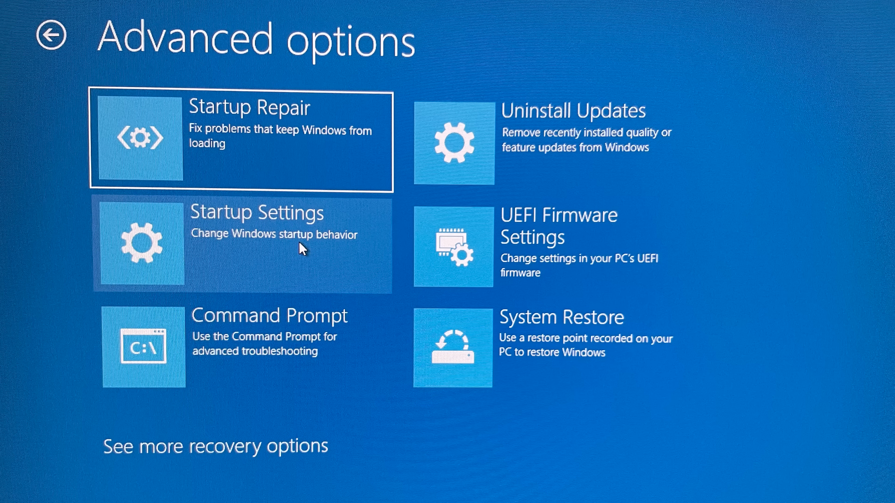
pyautogui.click(300, 243)
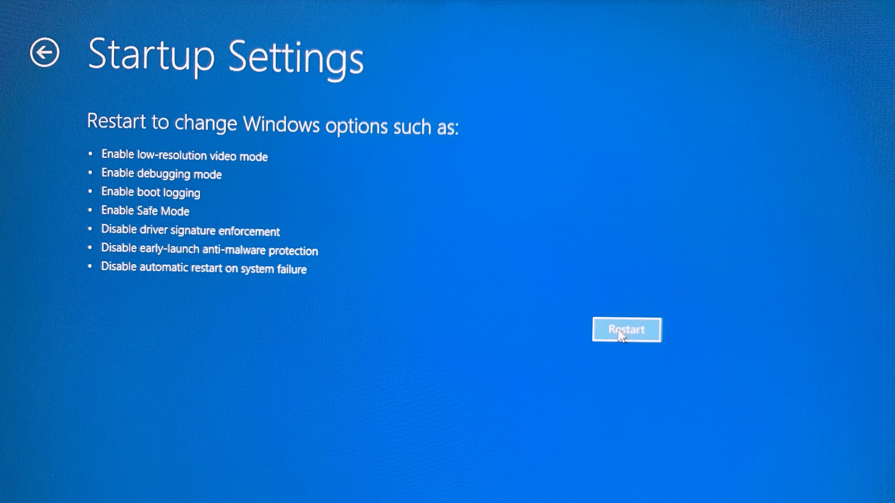
pyautogui.click(618, 330)
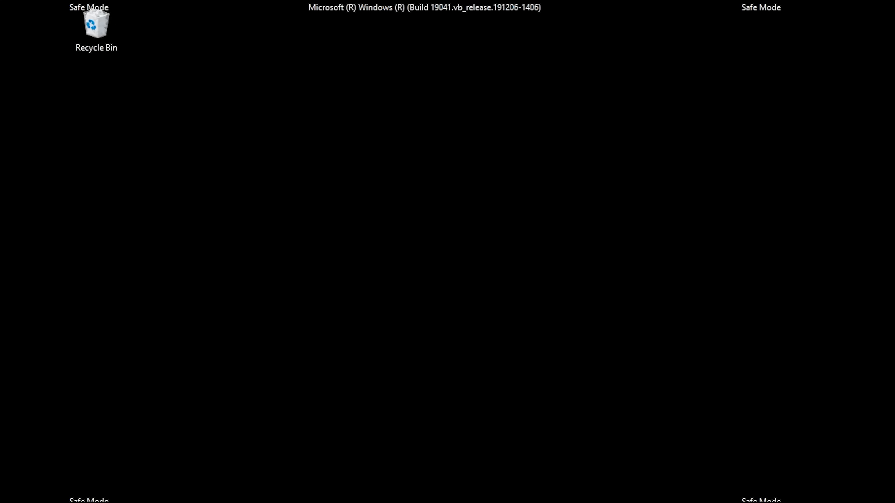
# Open the Downloads folder in File Explorer and extract the DDU v18.0.4.5 self-extracting archive into that folder
pyautogui.press('super+e')
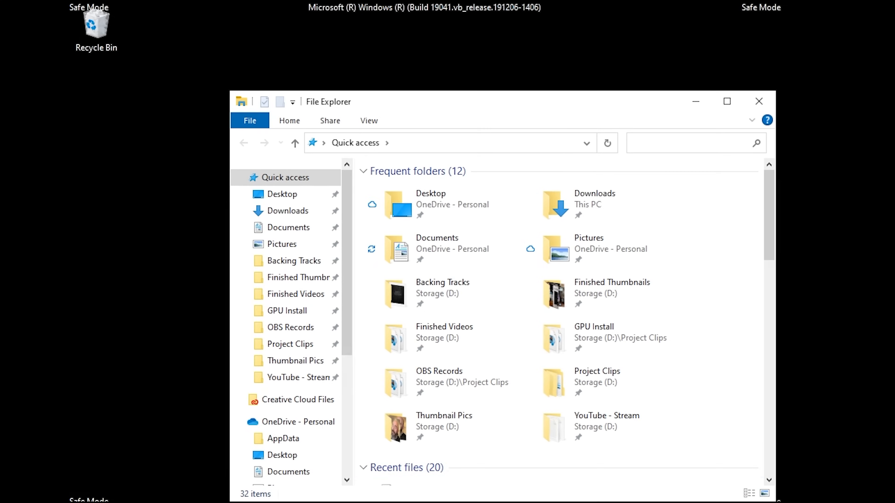
pyautogui.click(287, 211)
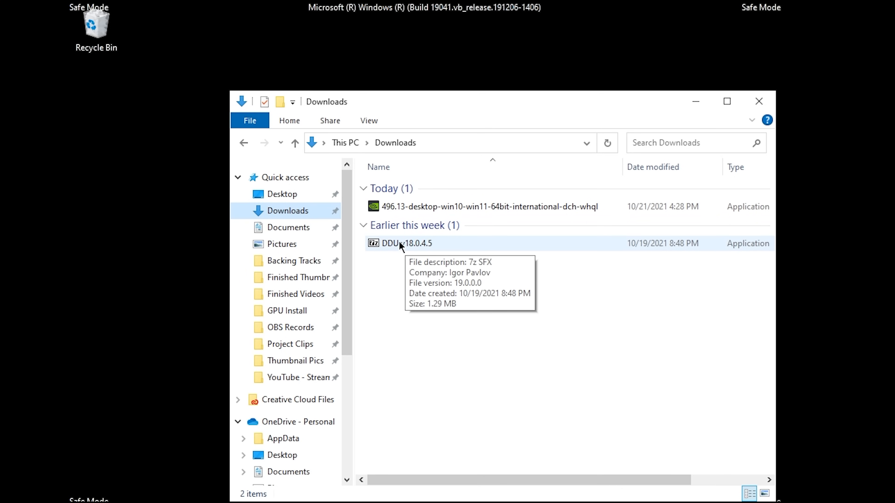
pyautogui.doubleClick(413, 243)
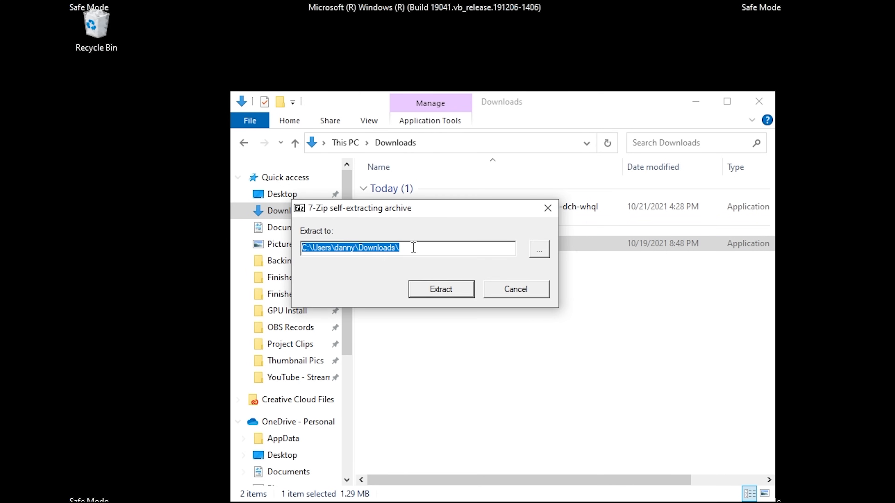
pyautogui.click(440, 288)
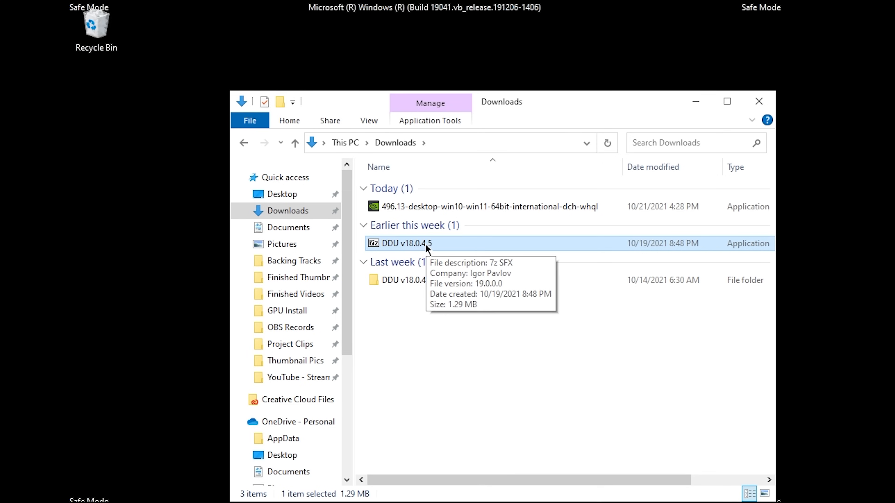
# Launch Display Driver Uninstaller from the extracted DDU v18.0.4.5 folder and accept the first-launch notice
pyautogui.doubleClick(411, 282)
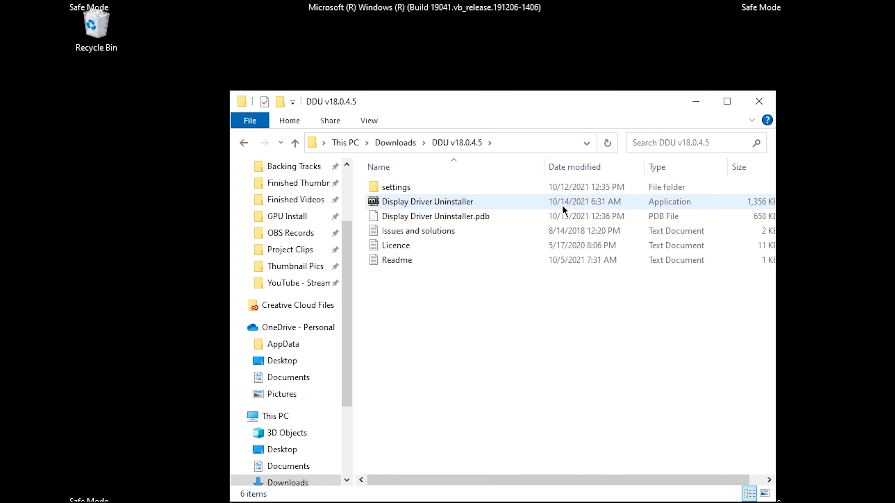
pyautogui.doubleClick(416, 204)
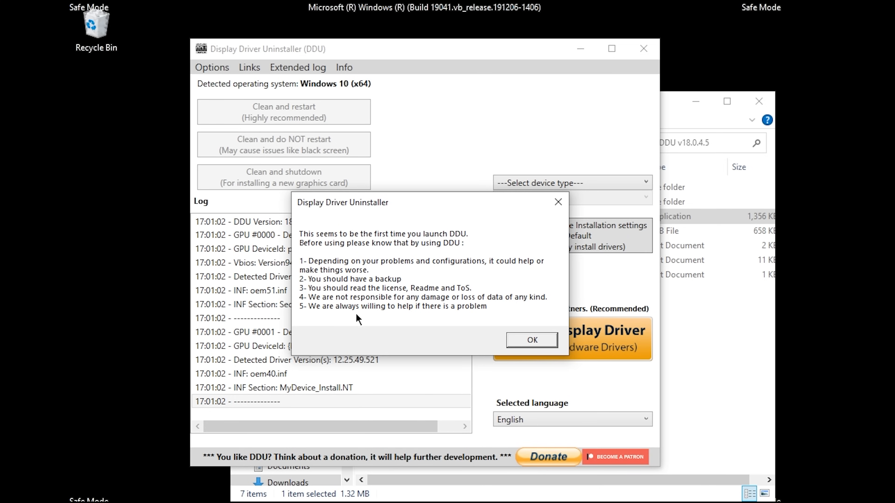
pyautogui.click(526, 340)
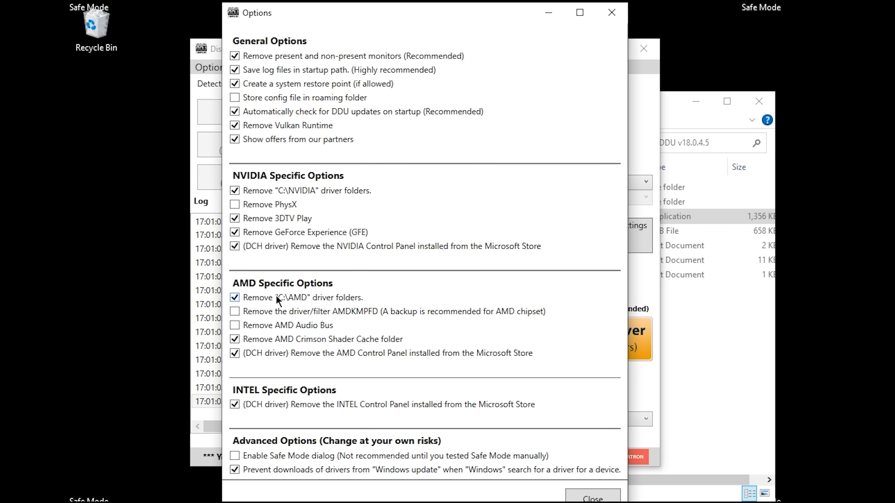
# Disable removal of the C:\AMD driver folders, AMD Crimson Shader Cache folder and AMD Control Panel in DDU's options, and close them
pyautogui.click(234, 299)
pyautogui.moveTo(234, 470)
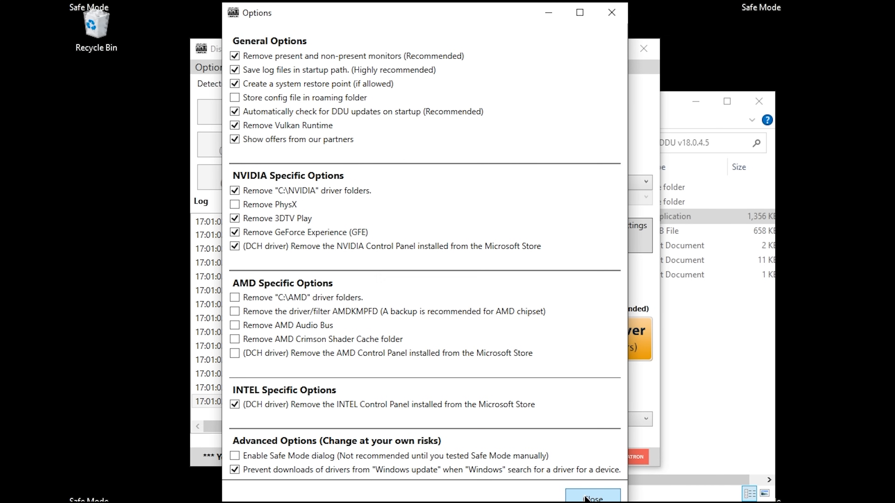
pyautogui.click(593, 496)
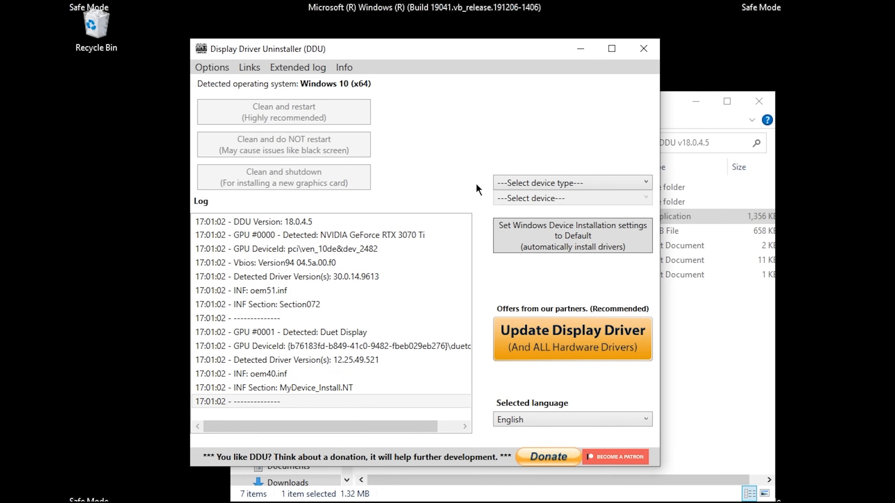
# Set the device type to GPU and the device to NVIDIA for the driver cleanup
pyautogui.click(569, 182)
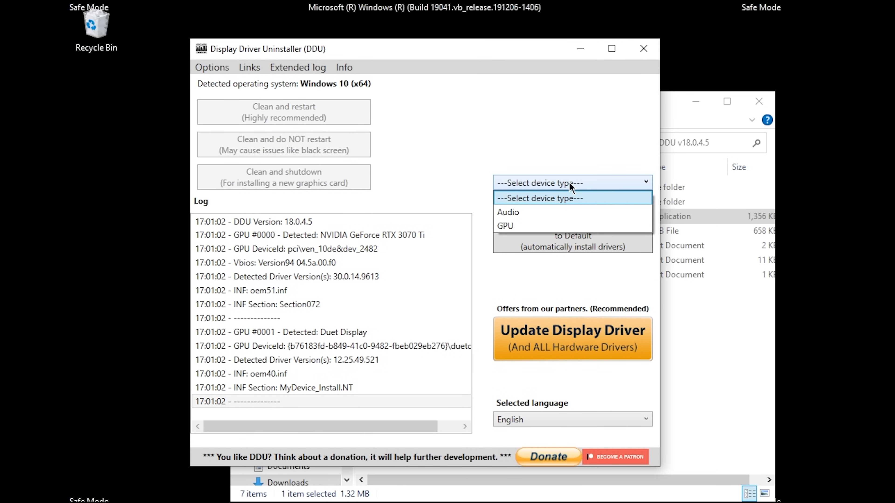
pyautogui.click(524, 227)
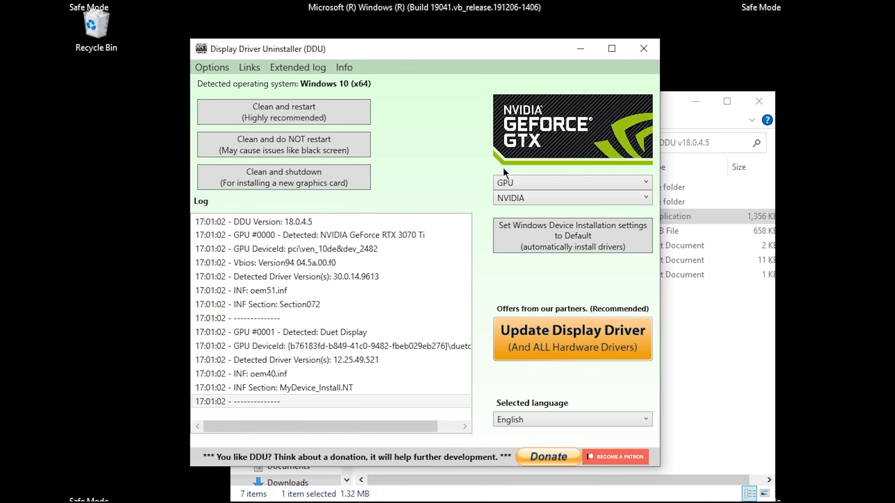
pyautogui.click(532, 201)
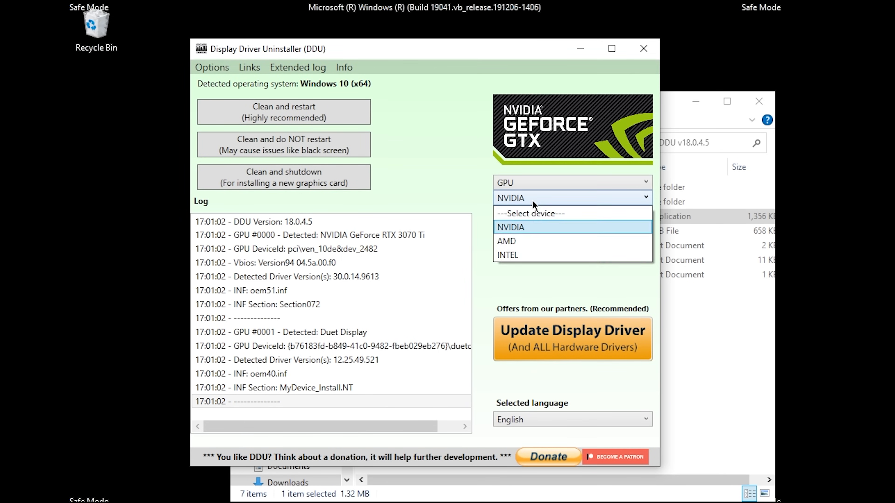
pyautogui.click(517, 227)
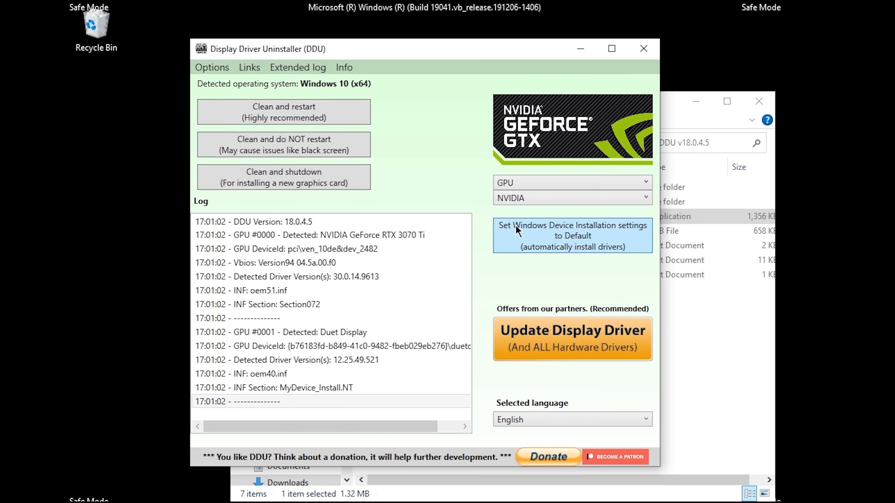